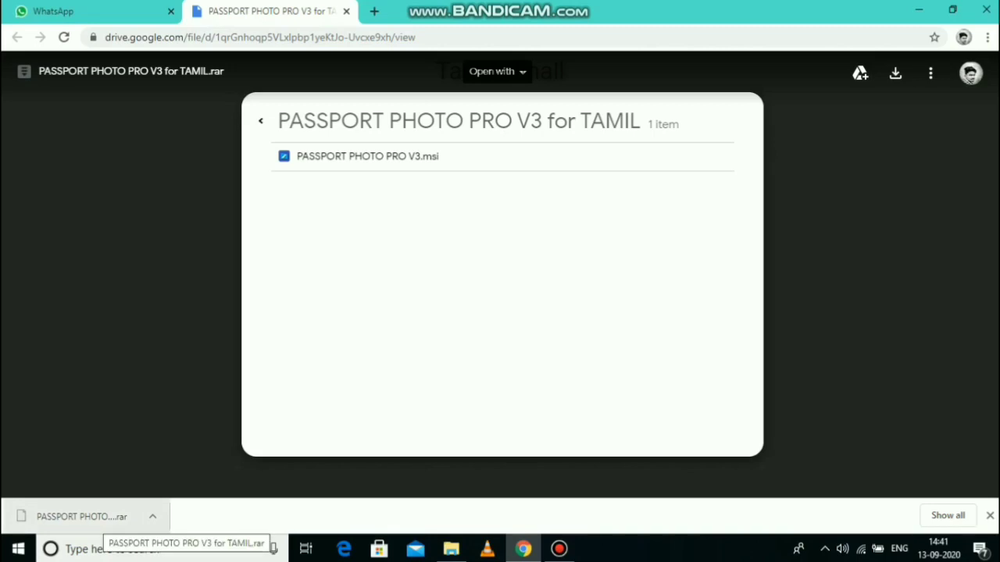
Try to open the downloaded PASSPORT PHOTO PRO V3 for TAMIL.rar archive.
click(82, 516)
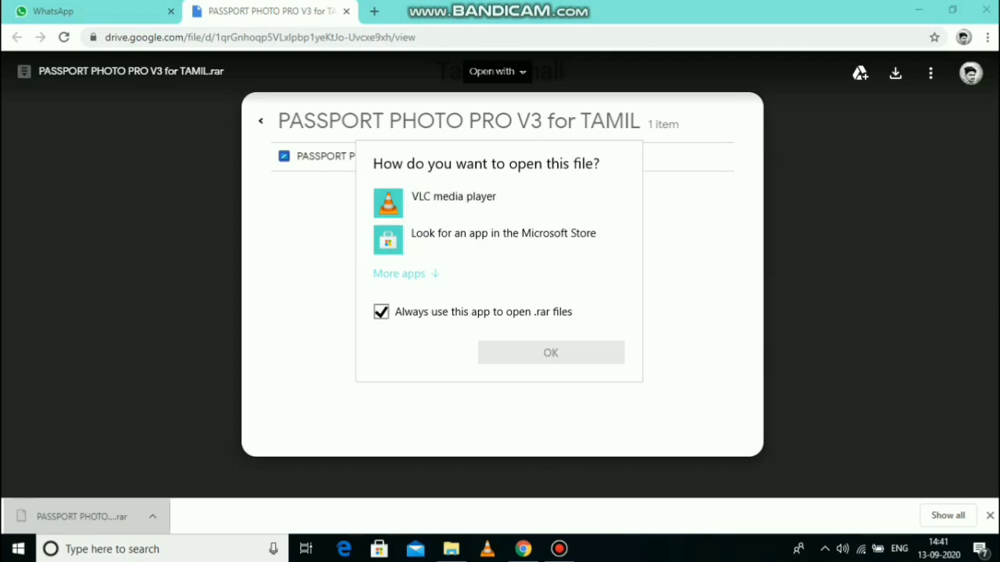
click(509, 353)
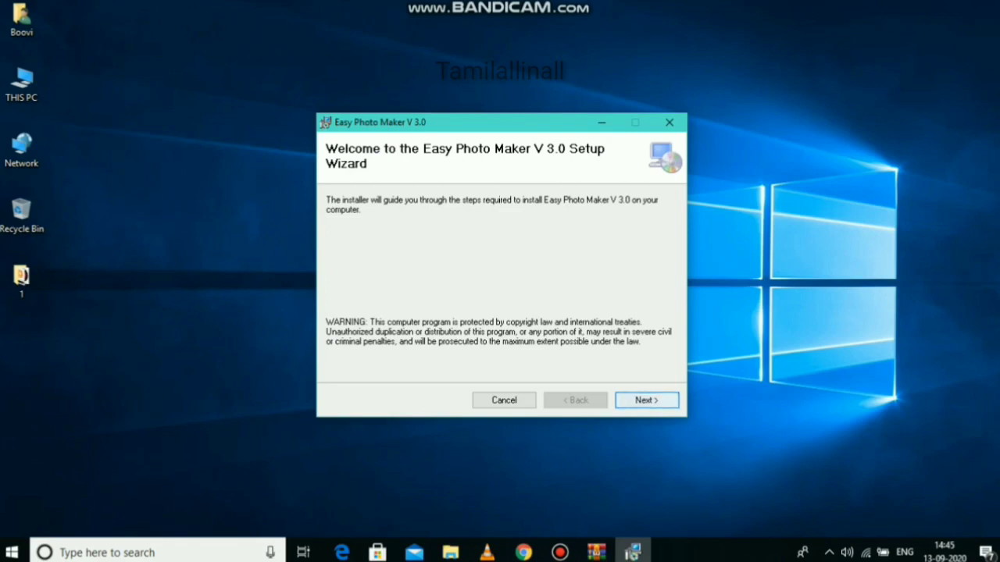
Install Easy Photo Maker V 3.0 into C:\ with the Just me option and close the setup wizard.
click(674, 399)
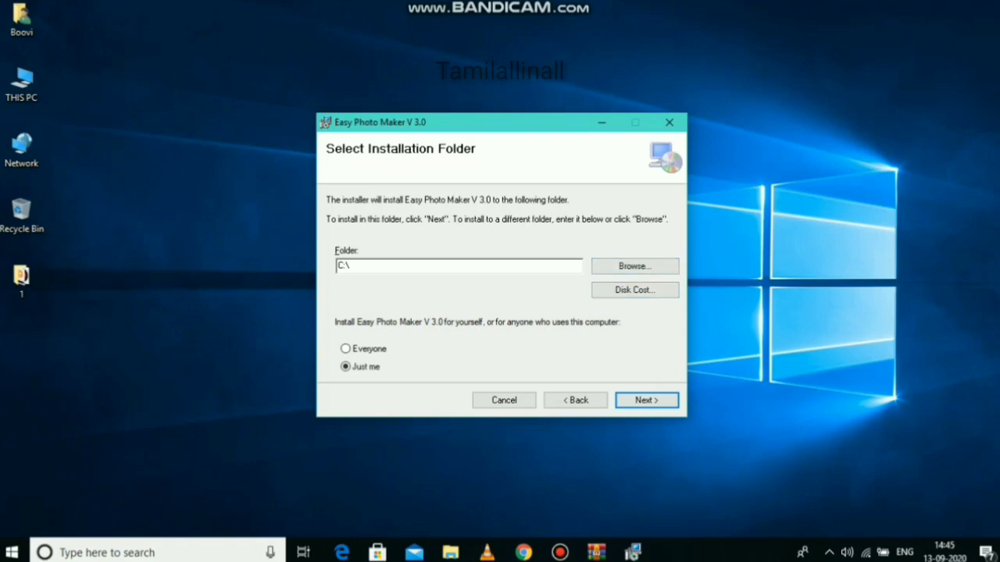
click(604, 265)
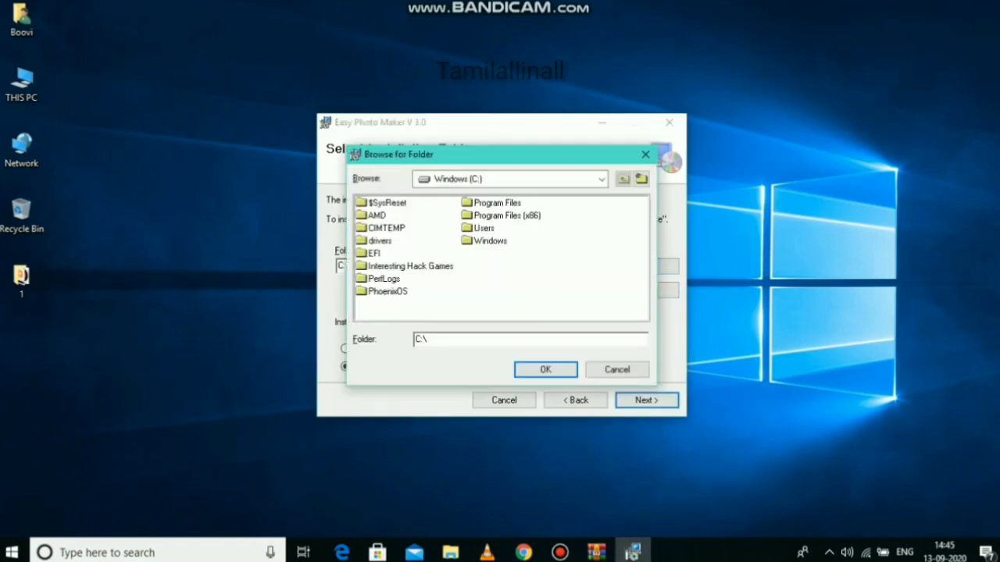
key(Escape)
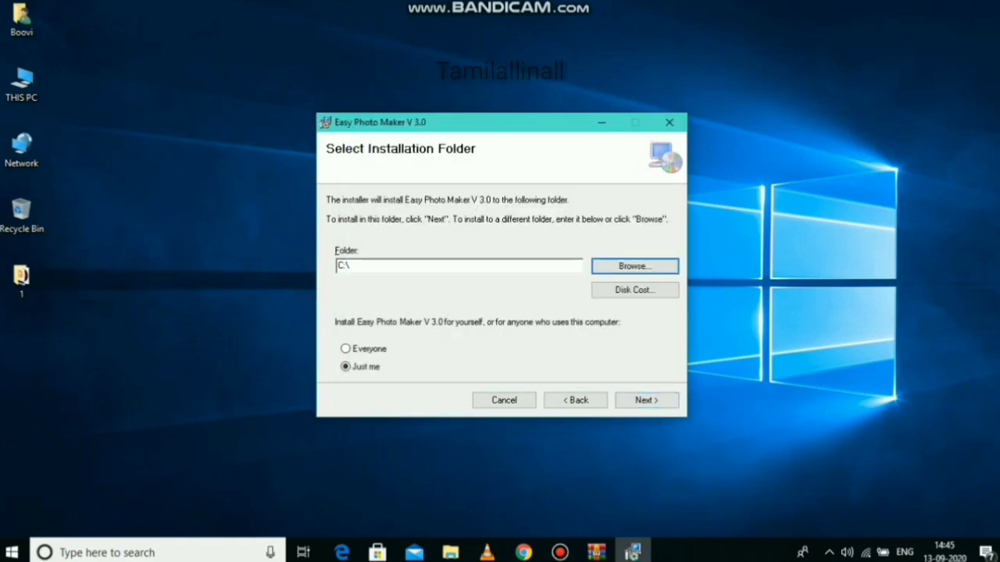
click(404, 265)
click(404, 265)
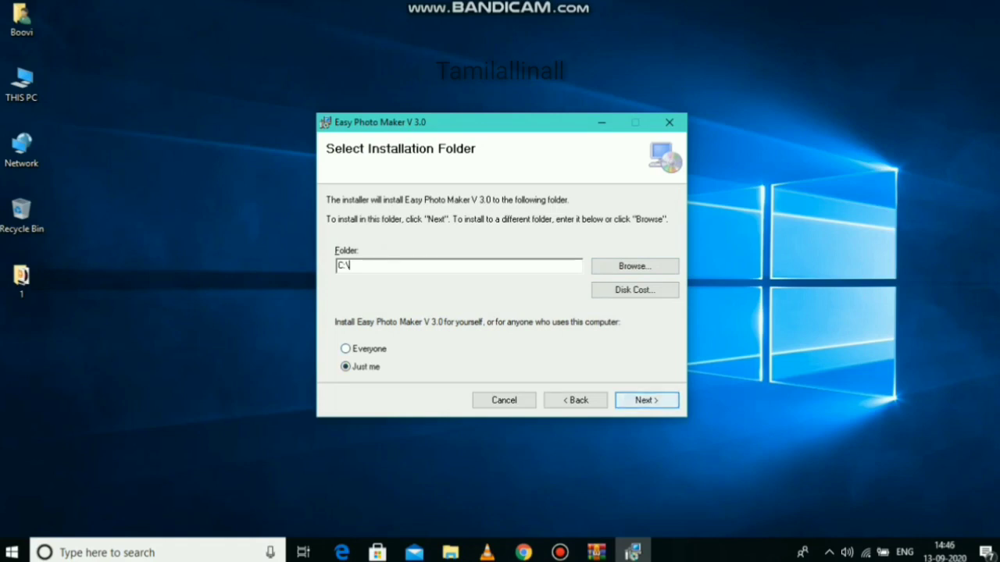
key(Return)
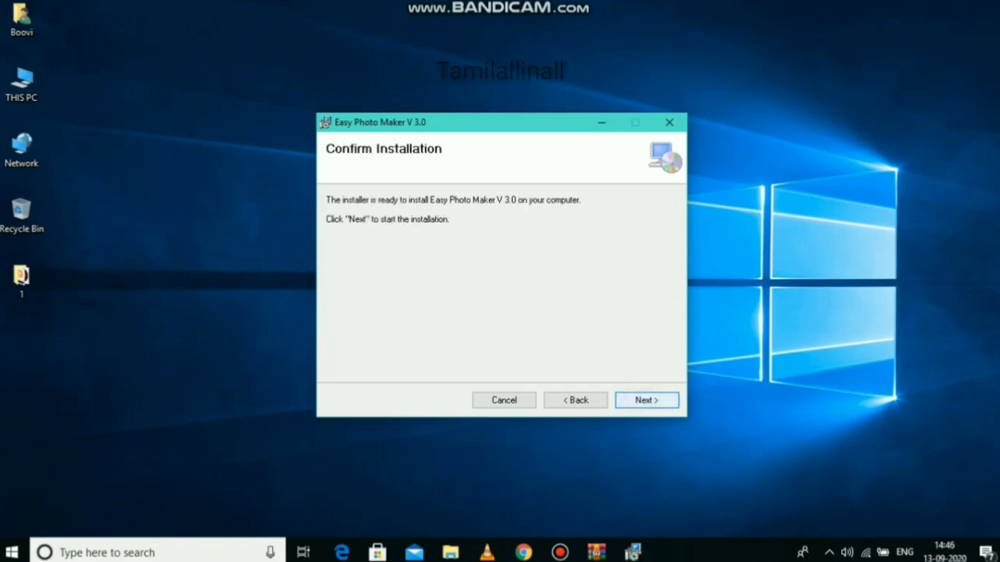
key(Return)
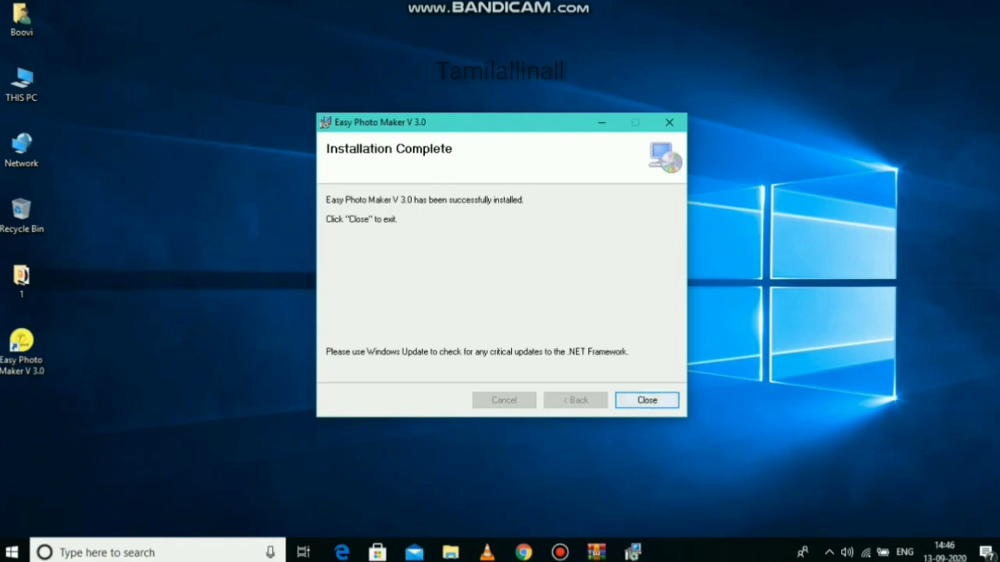
click(646, 399)
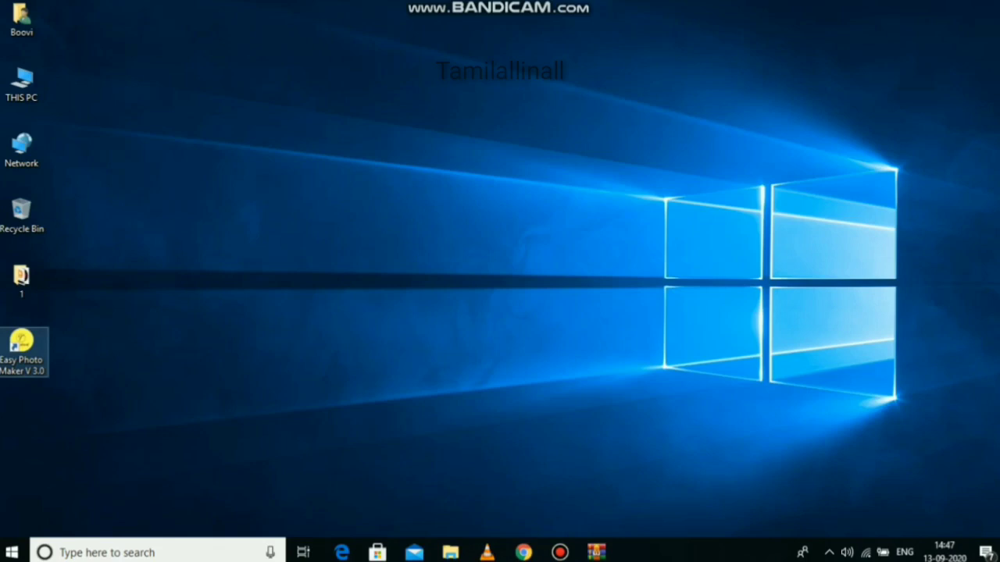
Launch Easy Photo Maker V 3.0 and enter TAMIL as the registration name.
click(22, 350)
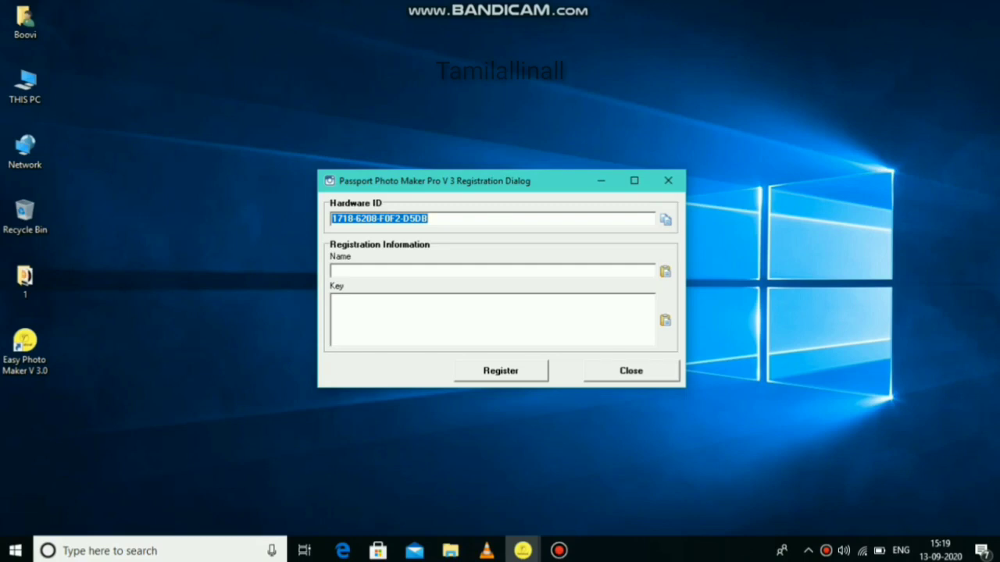
click(567, 218)
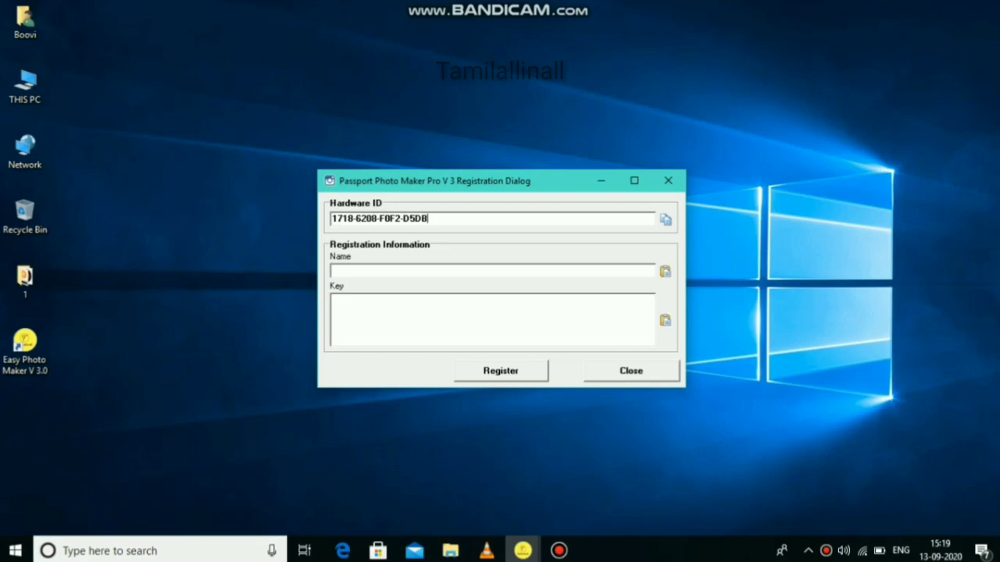
click(442, 271)
text(TAMIL)
click(438, 318)
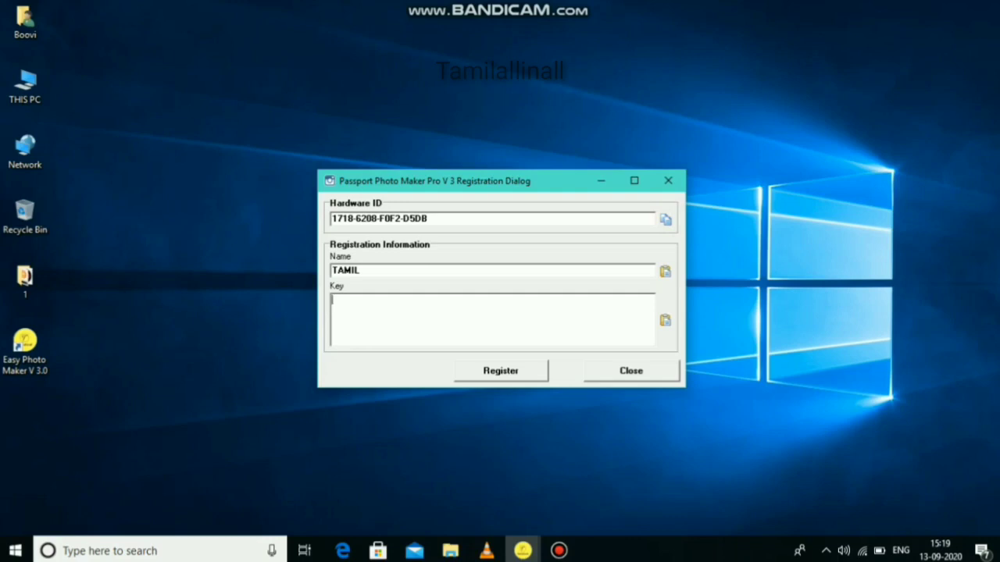
click(398, 302)
click(419, 312)
double_click(376, 271)
click(360, 270)
click(664, 271)
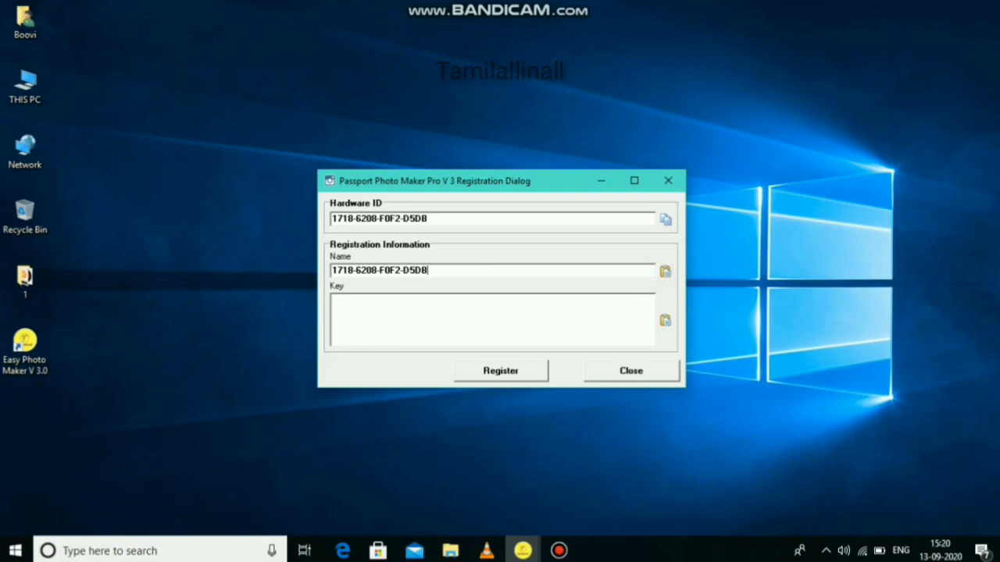
key(BackSpace)
key(BackSpace)
key(BackSpace)
key(BackSpace)
key(BackSpace)
key(BackSpace)
key(BackSpace)
key(BackSpace)
key(BackSpace)
key(BackSpace)
key(BackSpace)
key(BackSpace)
key(BackSpace)
key(BackSpace)
key(BackSpace)
key(BackSpace)
key(BackSpace)
key(BackSpace)
key(BackSpace)
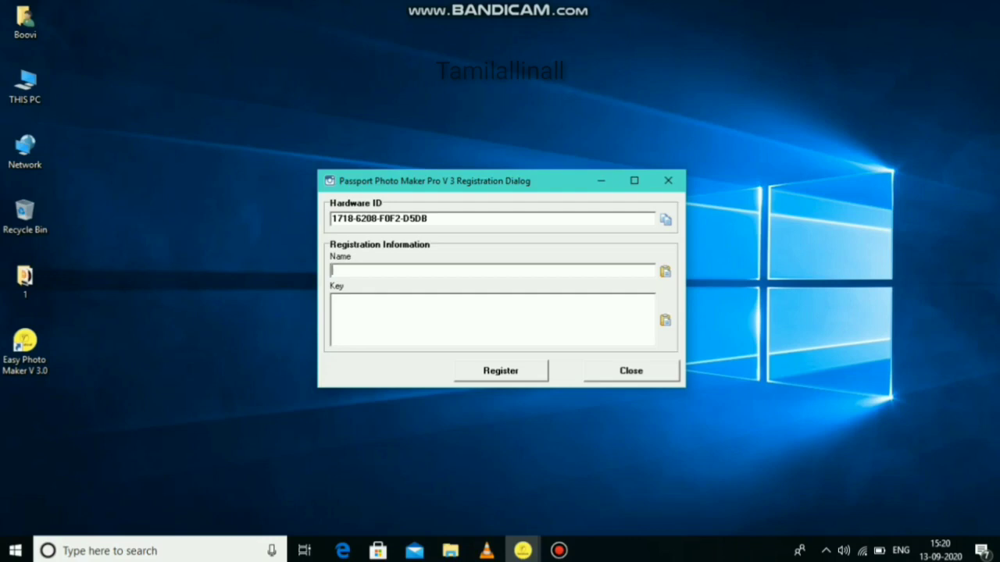
click(517, 321)
click(401, 307)
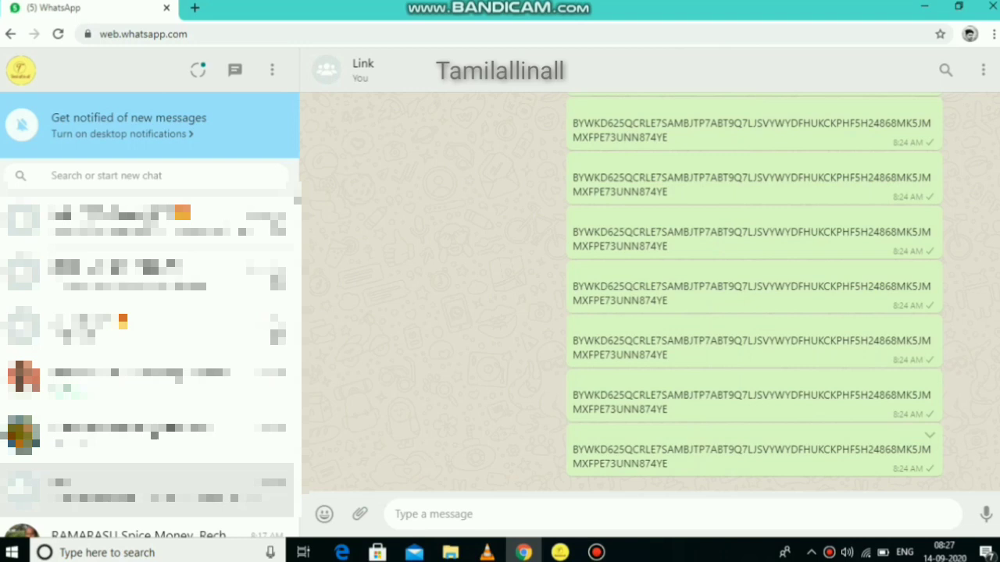
Copy the licence key from the last message in the WhatsApp Link chat and paste it into the registration dialog's Key field.
drag(572, 449, 668, 464)
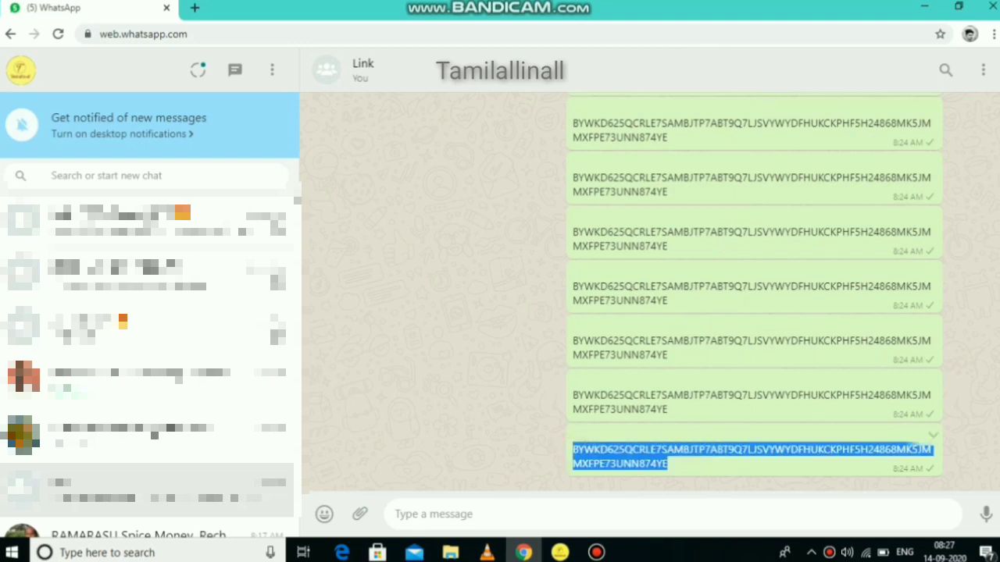
right_click(650, 461)
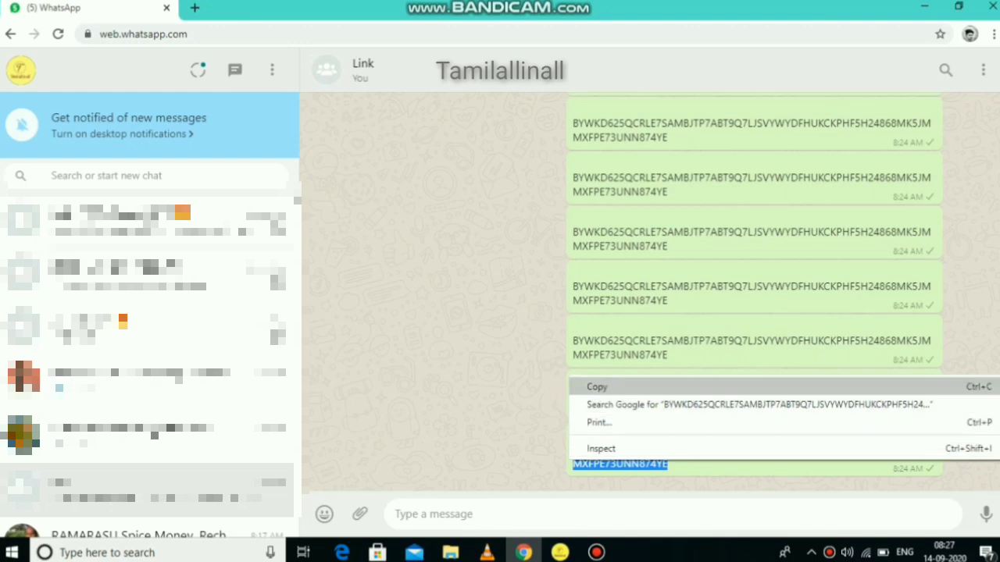
click(636, 386)
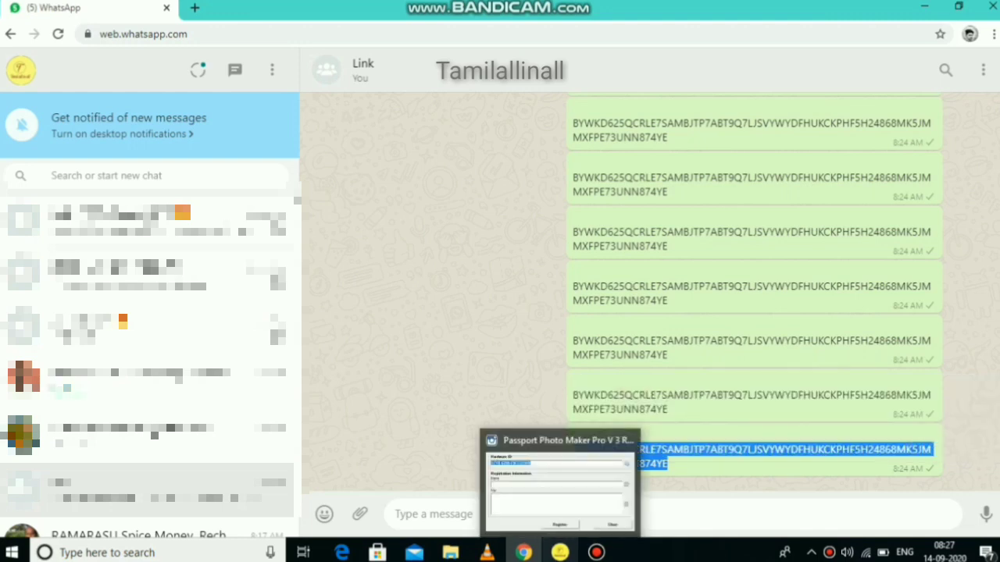
click(559, 552)
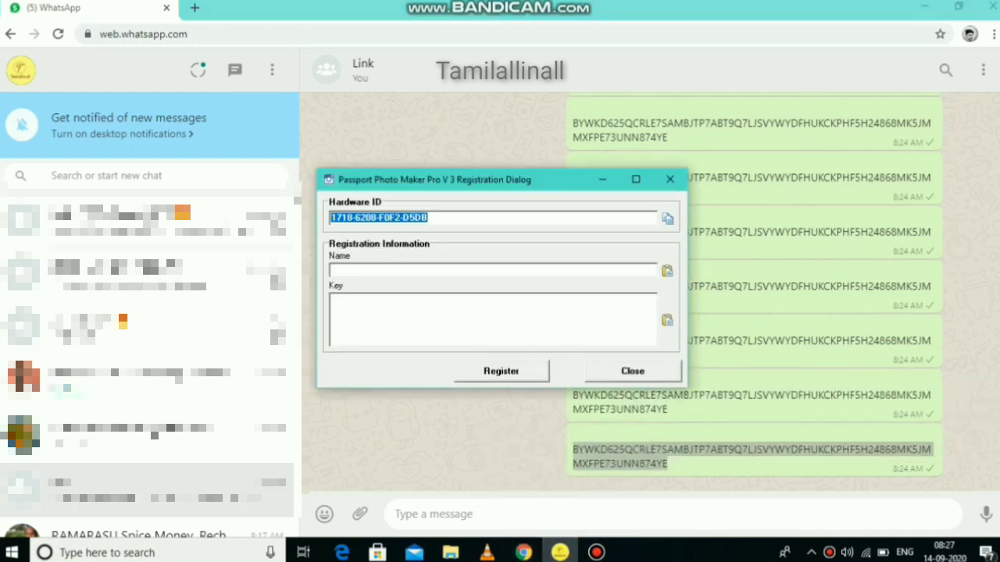
click(435, 305)
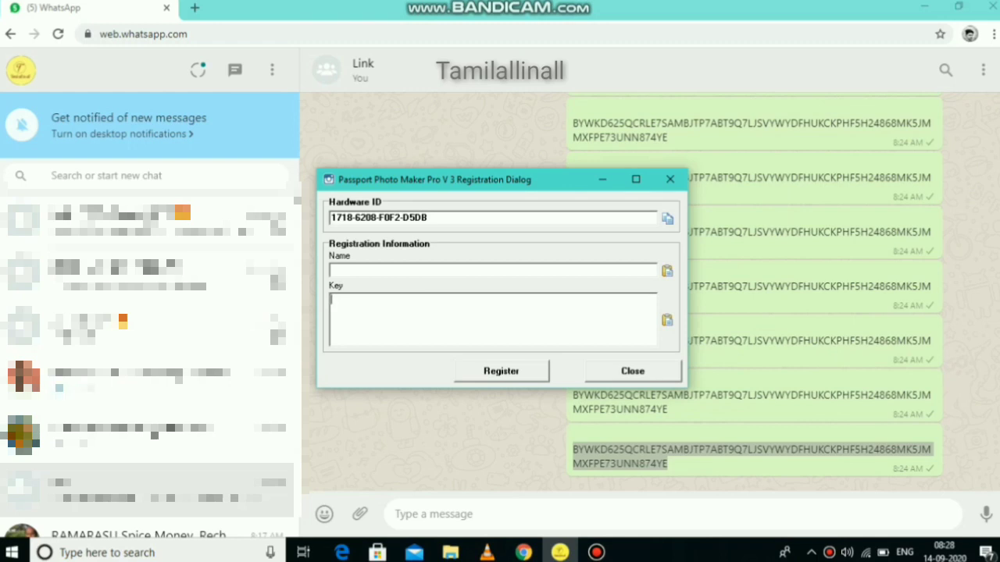
key(ctrl+v)
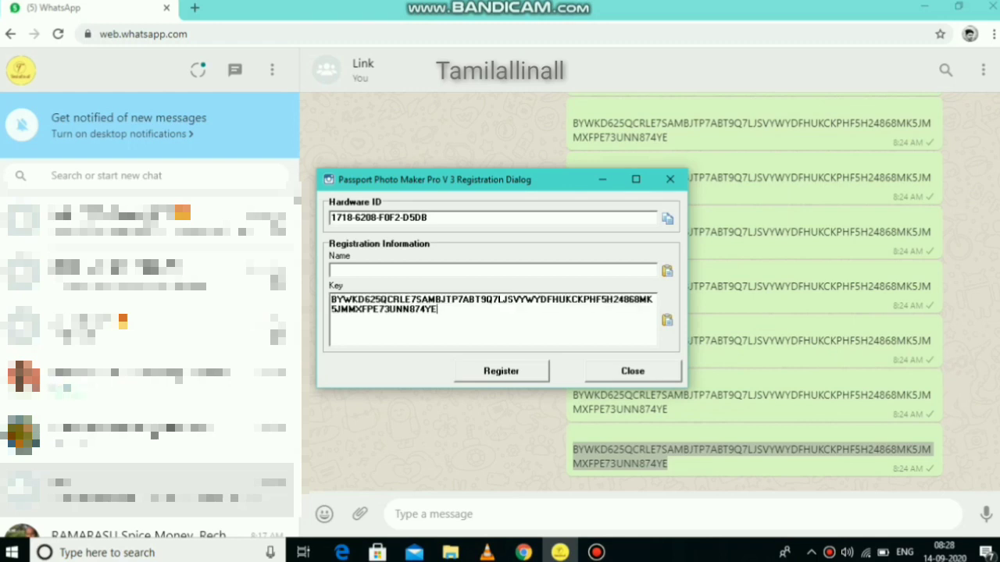
Enter TAMIL as the registration name, submit the registration and dismiss its confirmation.
click(413, 271)
text(TAMIL)
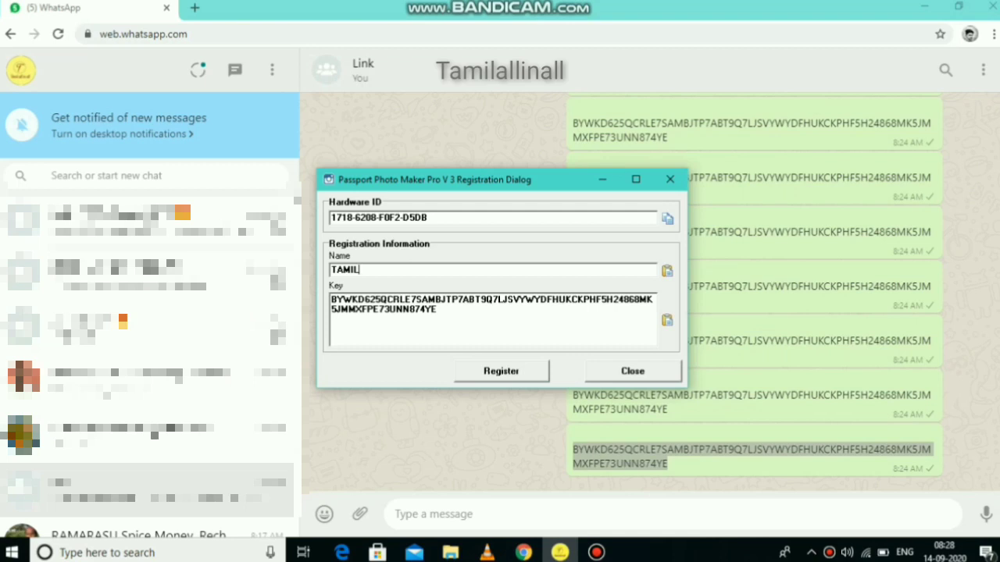
key(Return)
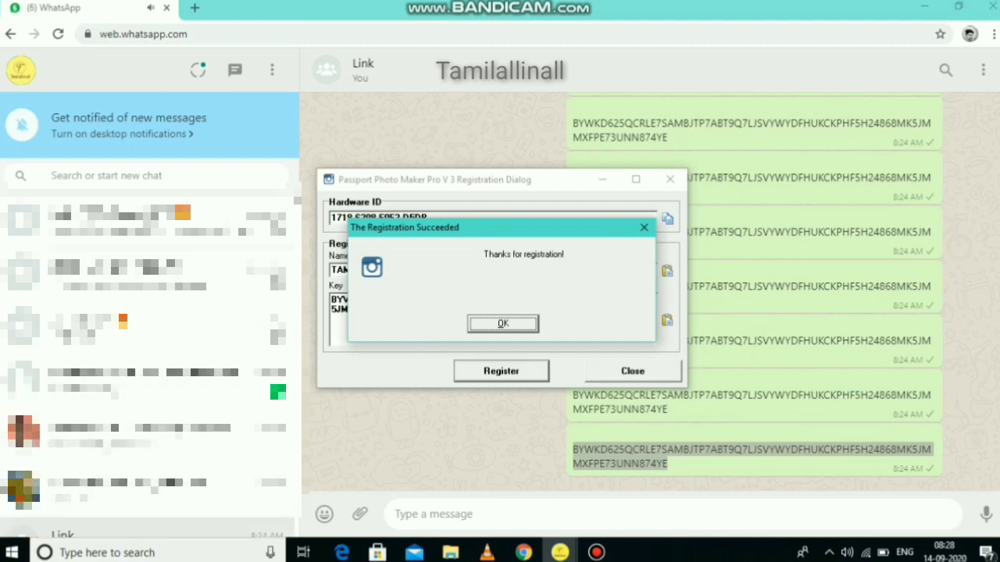
click(492, 323)
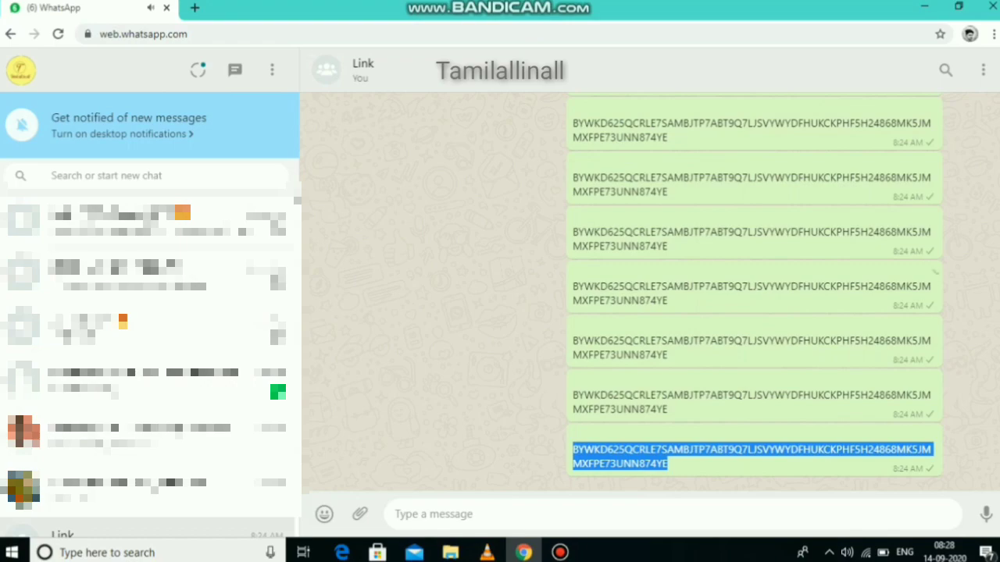
Minimize the browser and launch Easy Photo Maker V 3.0 from the desktop.
click(924, 7)
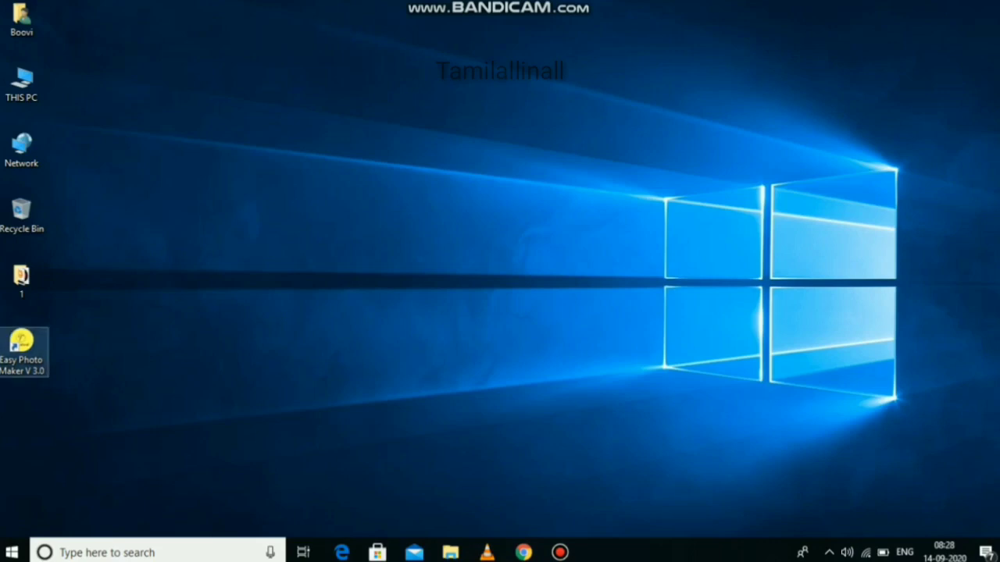
double_click(22, 348)
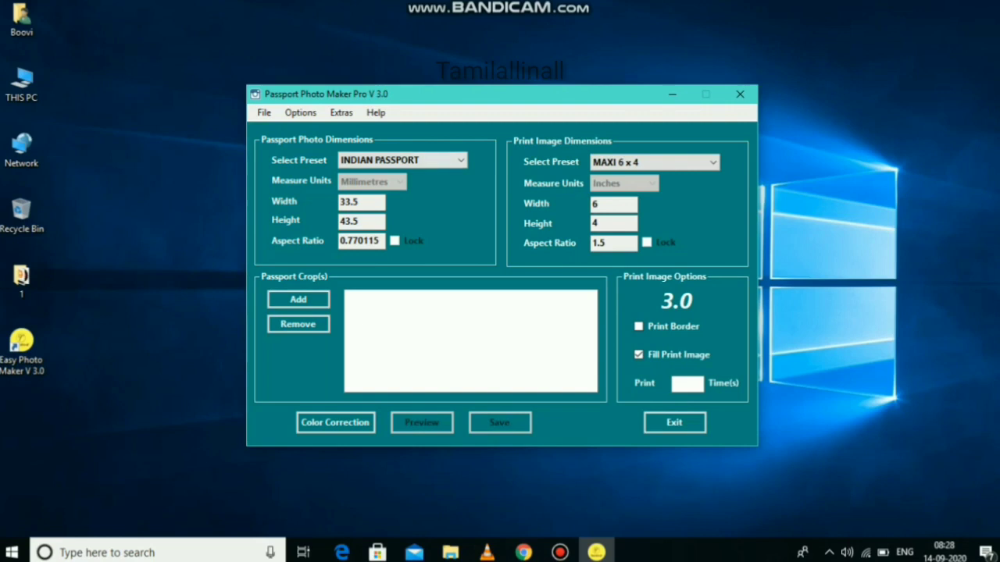
key(alt)
key(Right)
key(Escape)
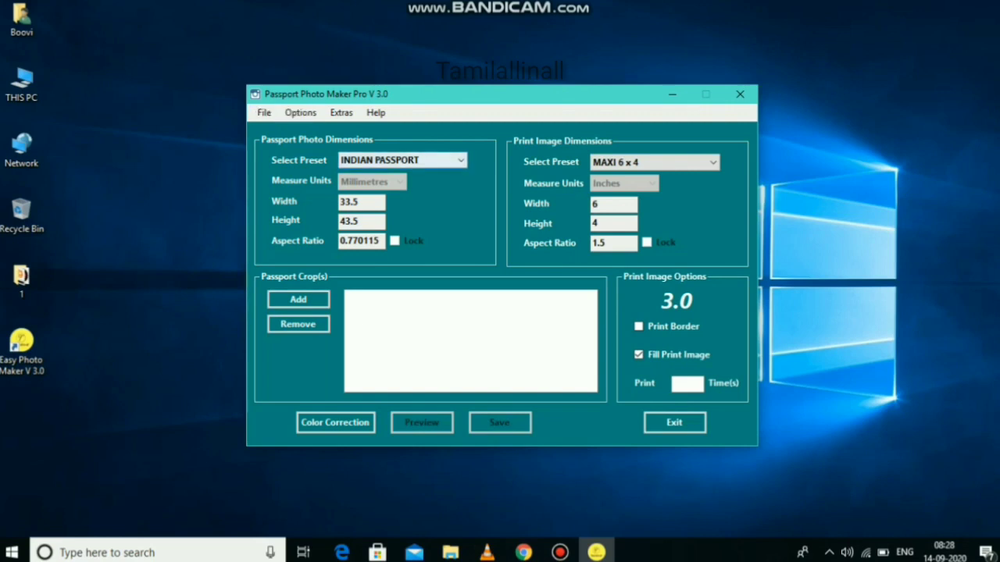
key(alt+Down)
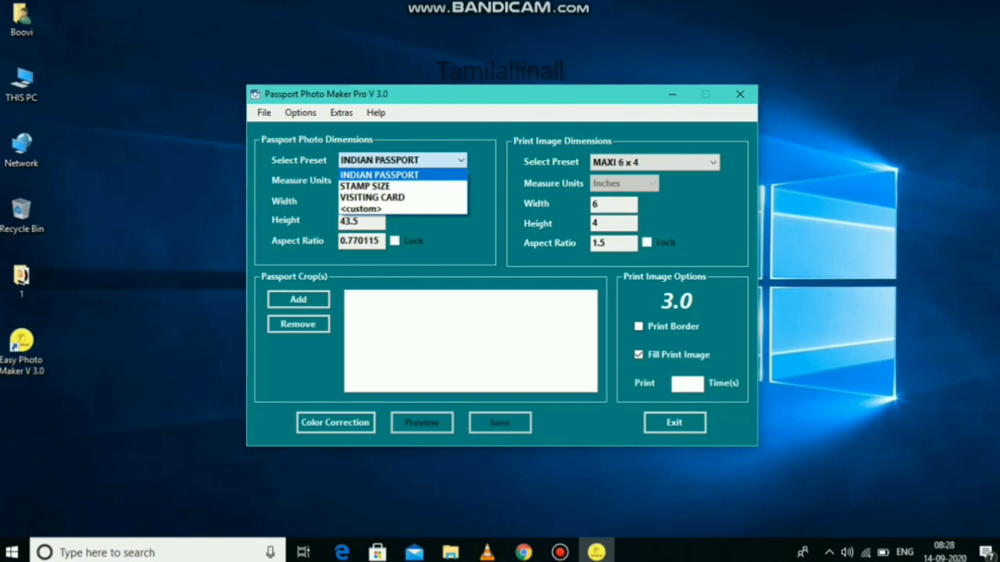
key(Down)
key(Down)
key(Down)
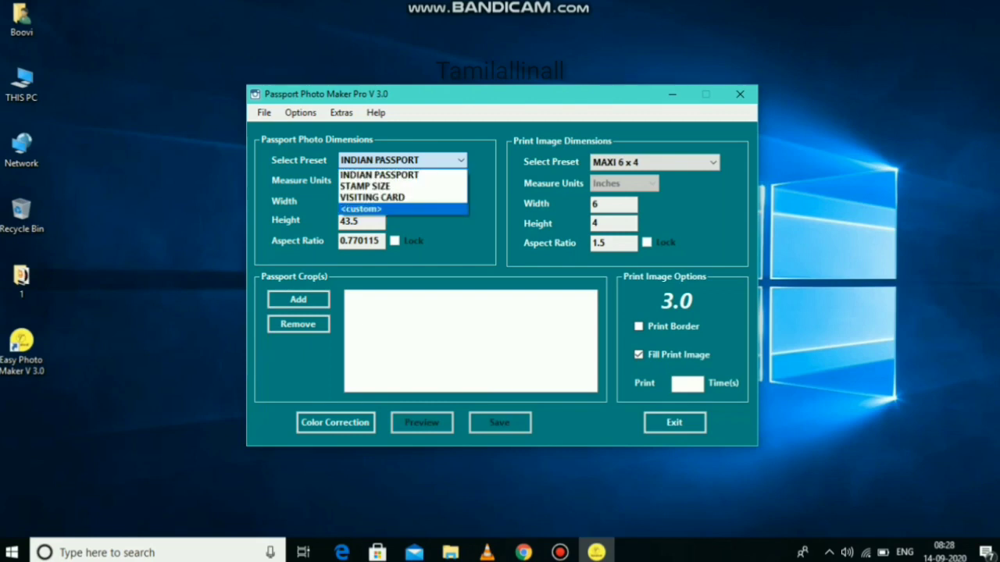
key(Return)
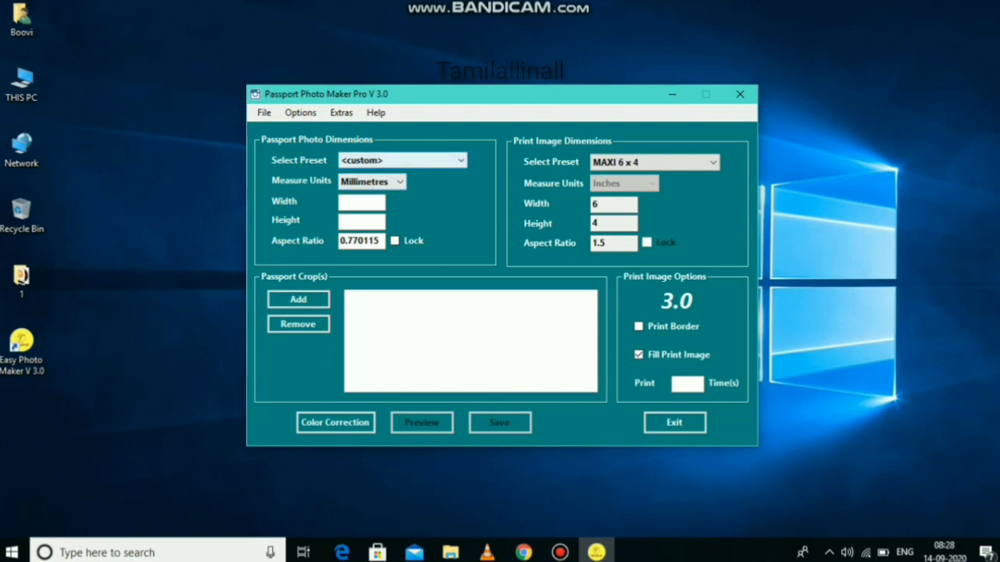
click(424, 161)
click(379, 170)
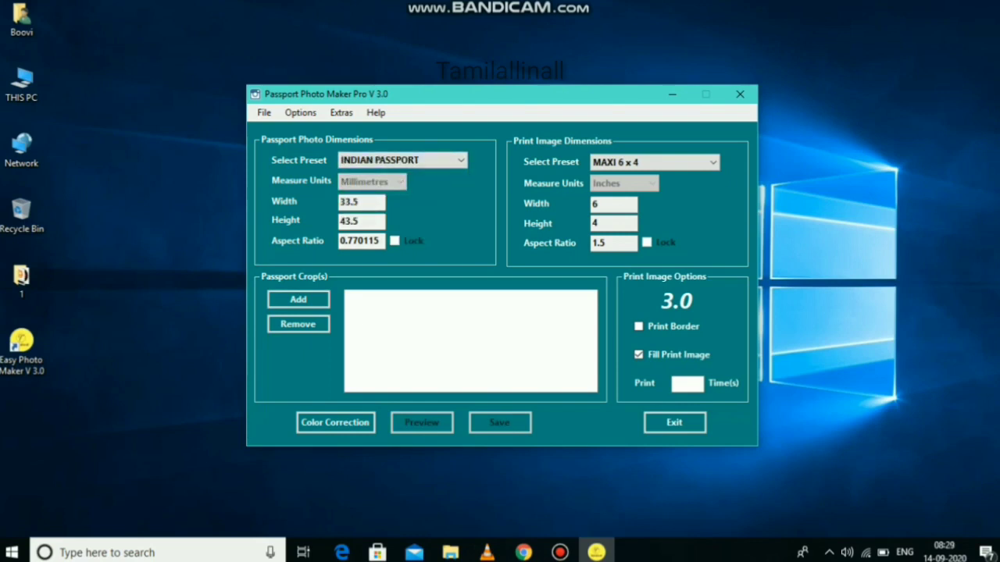
Add a photo to the passport crops.
click(298, 300)
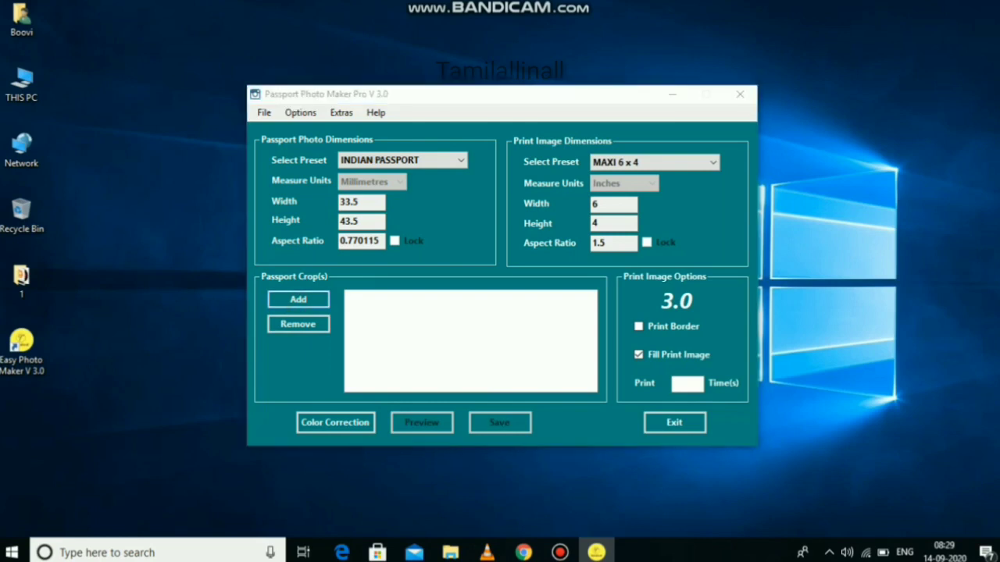